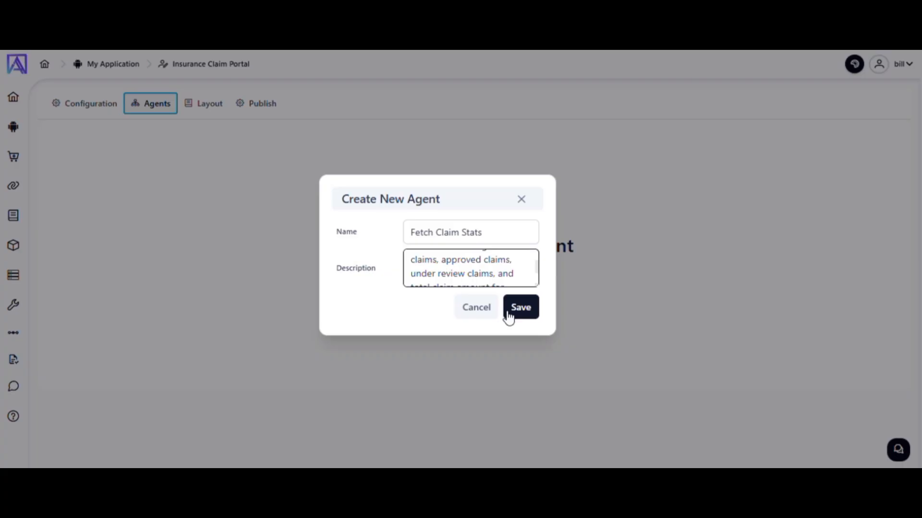
Save the new agent named Fetch Claim Stats.
{"action": "left_click", "coordinate": [508, 313]}
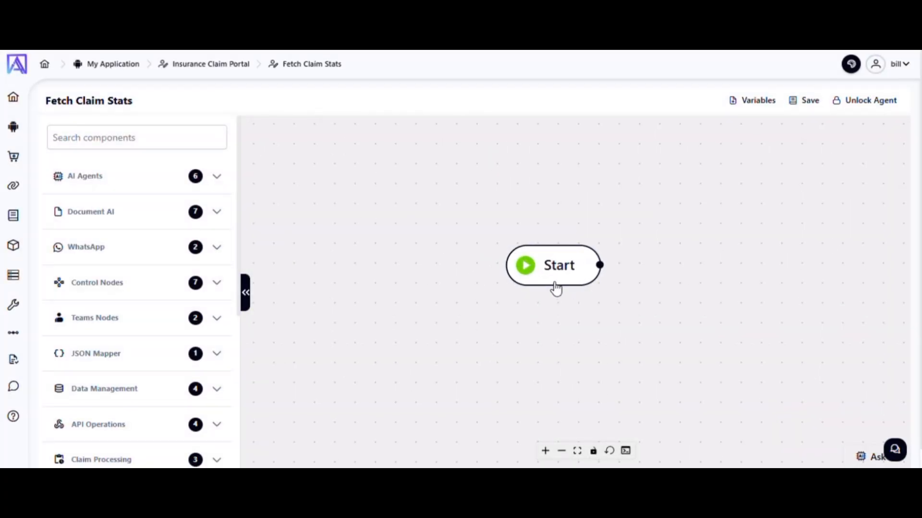
Examine the component categories available for building the agent, including AI Agents, User Tasks and DMS Nodes.
{"action": "left_click", "coordinate": [190, 178]}
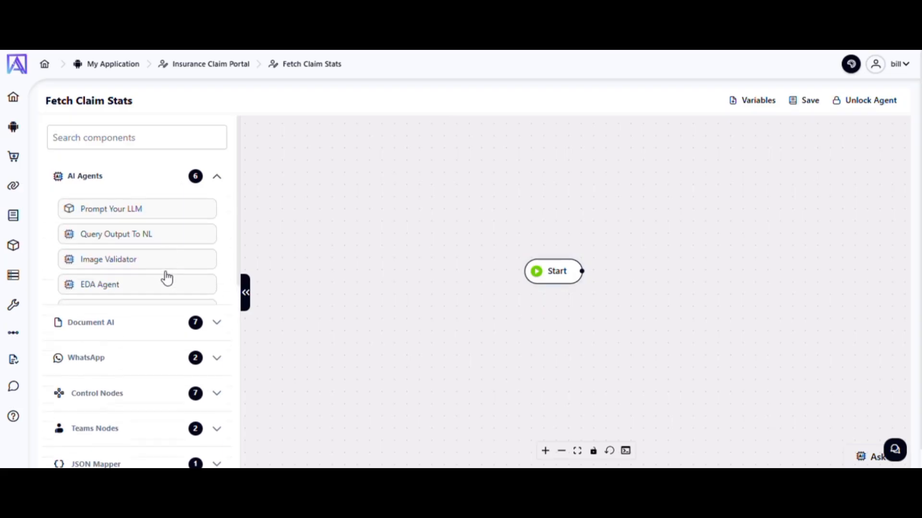
{"action": "left_click", "coordinate": [136, 384]}
{"action": "scroll", "coordinate": [136, 387], "scroll_direction": "down", "scroll_amount": 10}
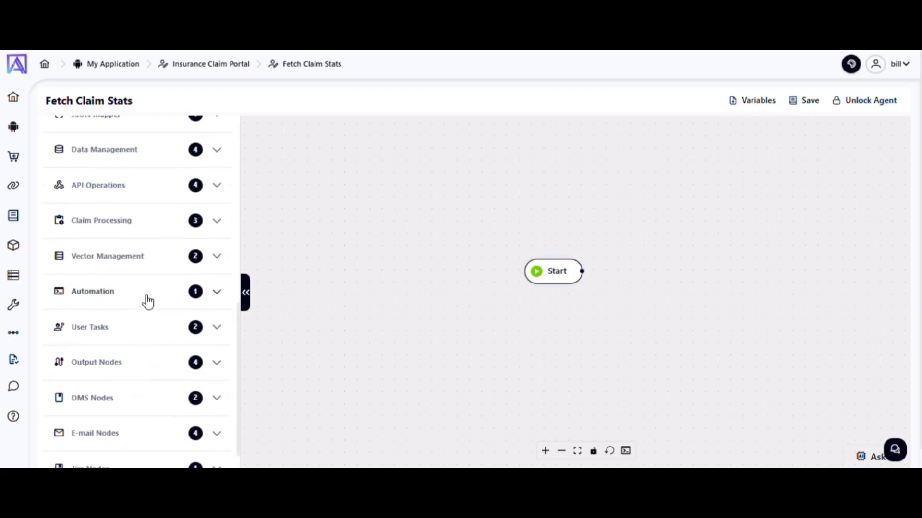
{"action": "left_click", "coordinate": [148, 301]}
{"action": "scroll", "coordinate": [146, 308], "scroll_direction": "down", "scroll_amount": 2}
{"action": "left_click", "coordinate": [146, 303]}
{"action": "left_click", "coordinate": [152, 359]}
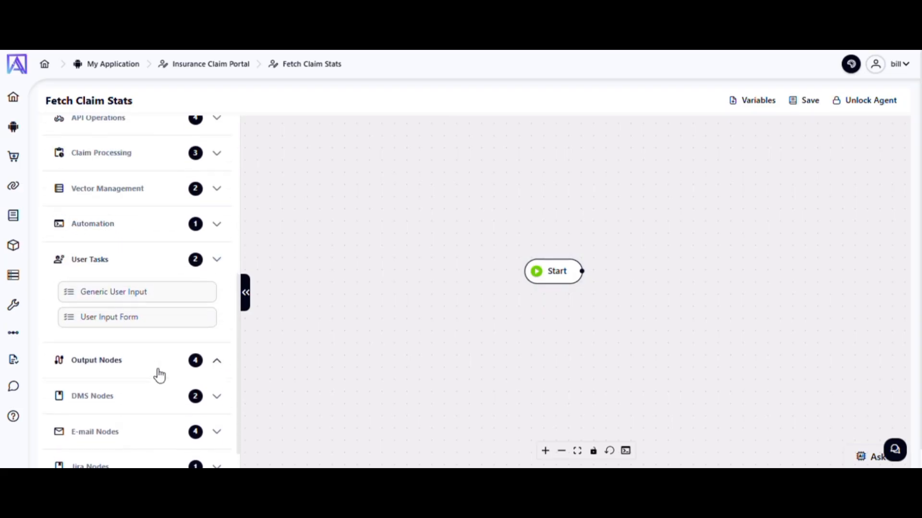
{"action": "left_click", "coordinate": [154, 380]}
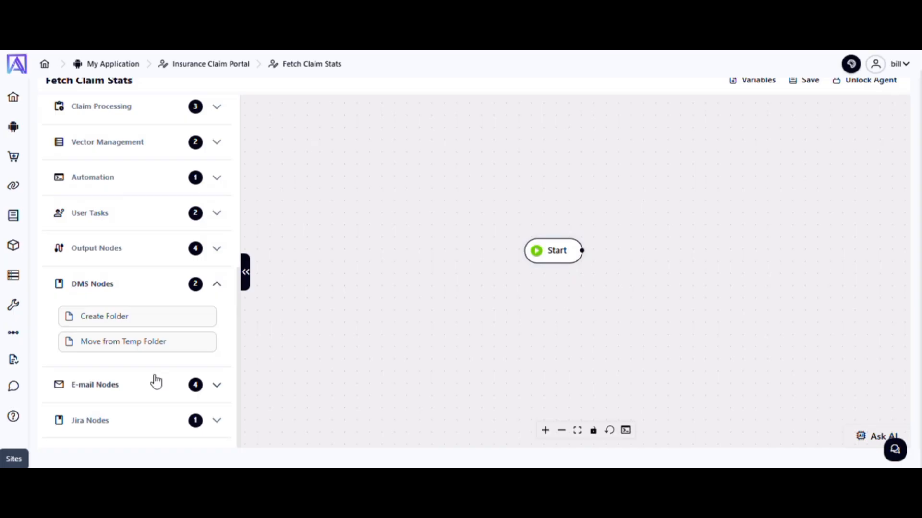
{"action": "left_click", "coordinate": [156, 383]}
{"action": "scroll", "coordinate": [154, 387], "scroll_direction": "up", "scroll_amount": 4}
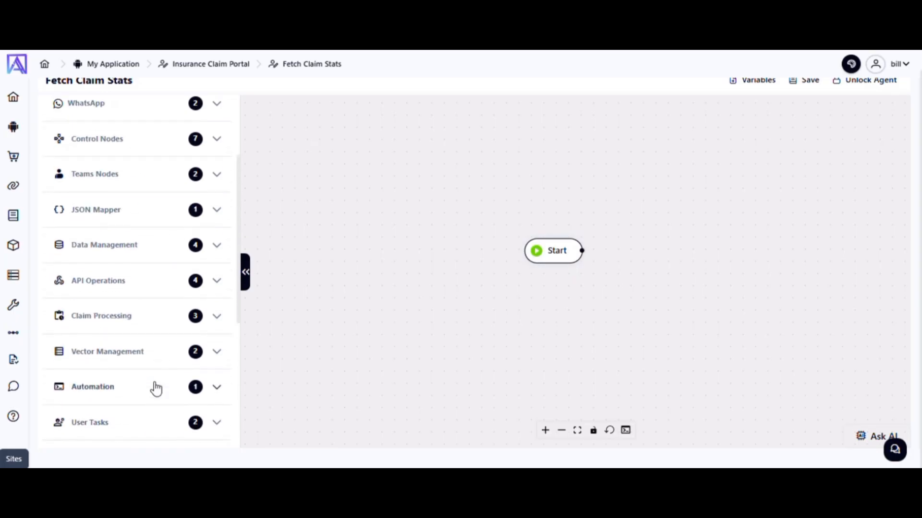
{"action": "scroll", "coordinate": [154, 387], "scroll_direction": "down", "scroll_amount": 4}
{"action": "scroll", "coordinate": [154, 387], "scroll_direction": "up", "scroll_amount": 10}
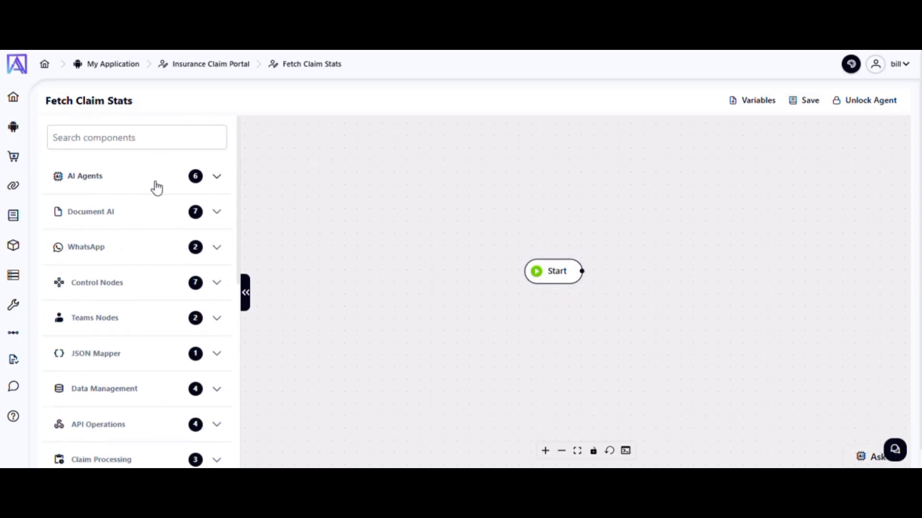
{"action": "left_click", "coordinate": [155, 178]}
{"action": "scroll", "coordinate": [178, 265], "scroll_direction": "down", "scroll_amount": 2}
{"action": "scroll", "coordinate": [178, 265], "scroll_direction": "up", "scroll_amount": 2}
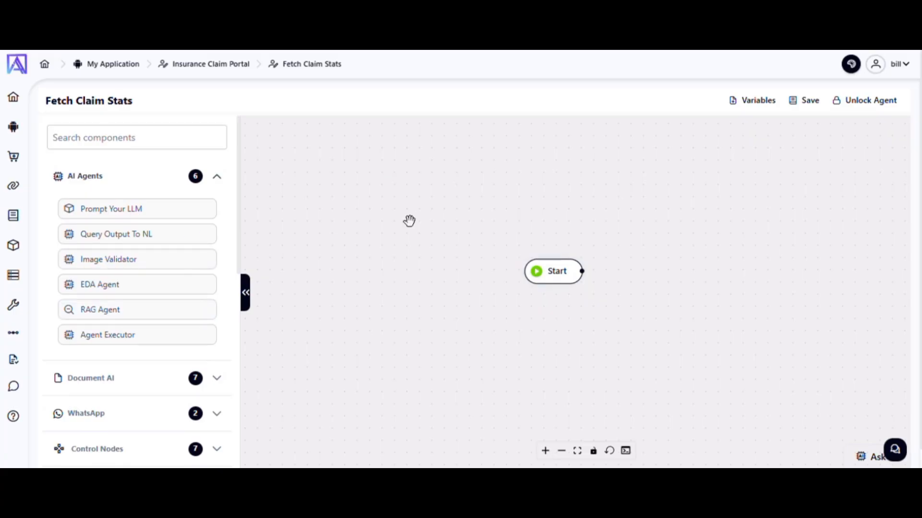
Add a Select Rows node to the canvas to the right of the Start node and collapse the component list.
{"action": "left_click", "coordinate": [247, 300]}
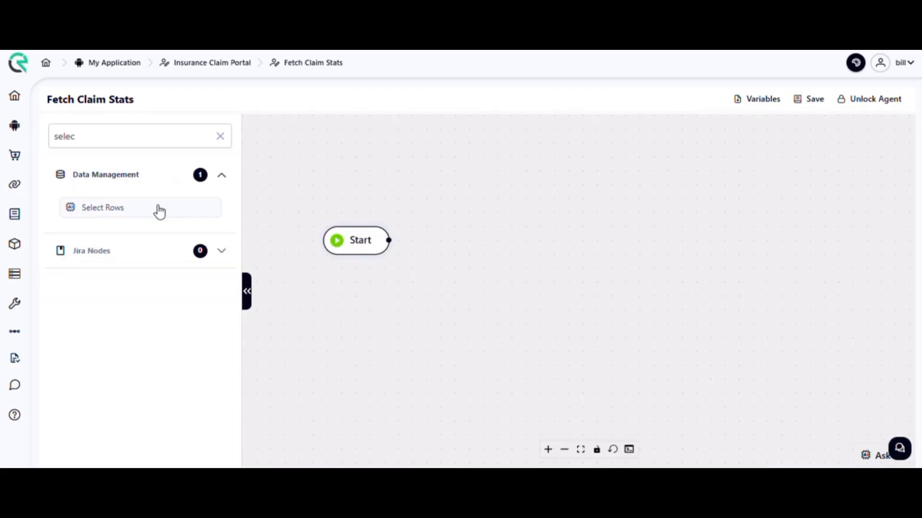
{"action": "left_click_drag", "start_coordinate": [159, 209], "coordinate": [565, 223]}
{"action": "left_click", "coordinate": [247, 292]}
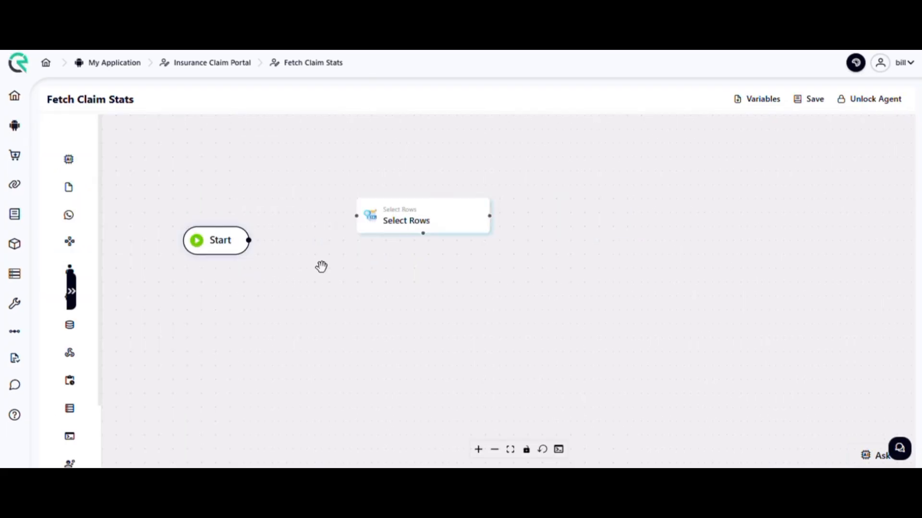
Open the Select Rows node's configuration and switch it to UI Mode.
{"action": "left_click", "coordinate": [411, 225]}
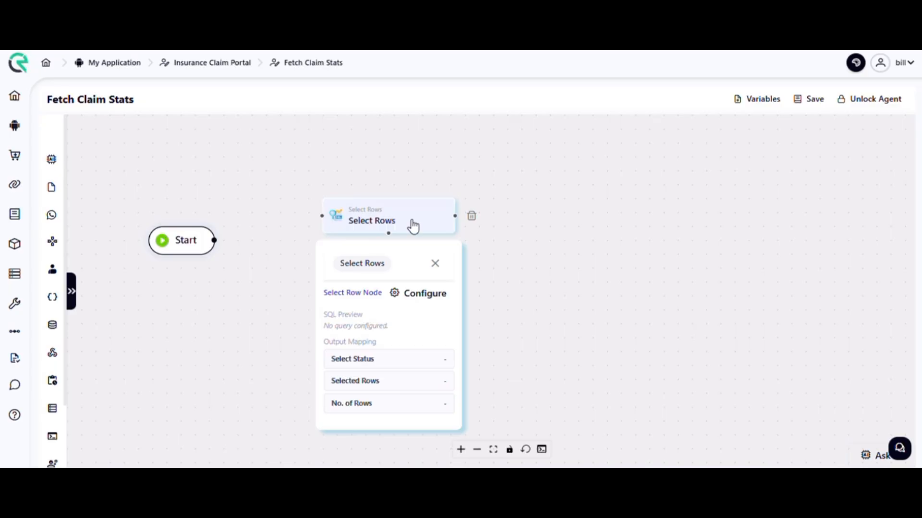
{"action": "left_click", "coordinate": [422, 307]}
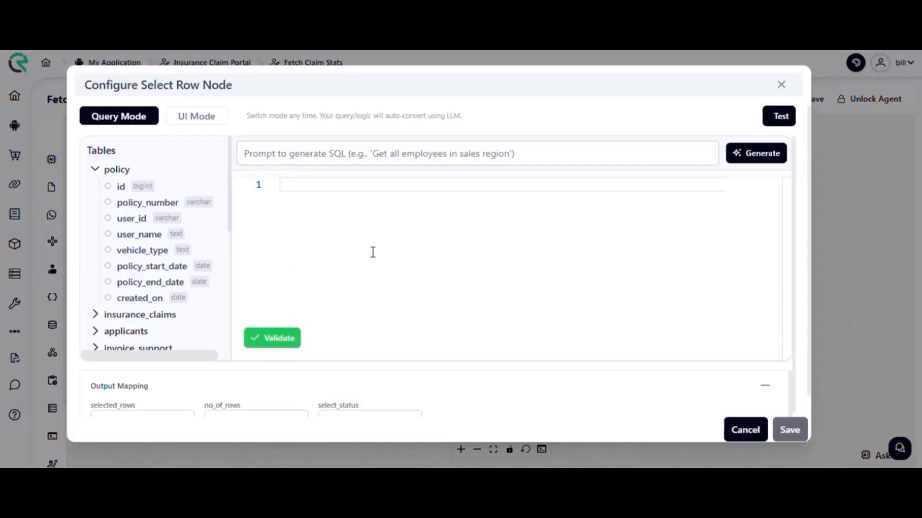
{"action": "left_click", "coordinate": [211, 128]}
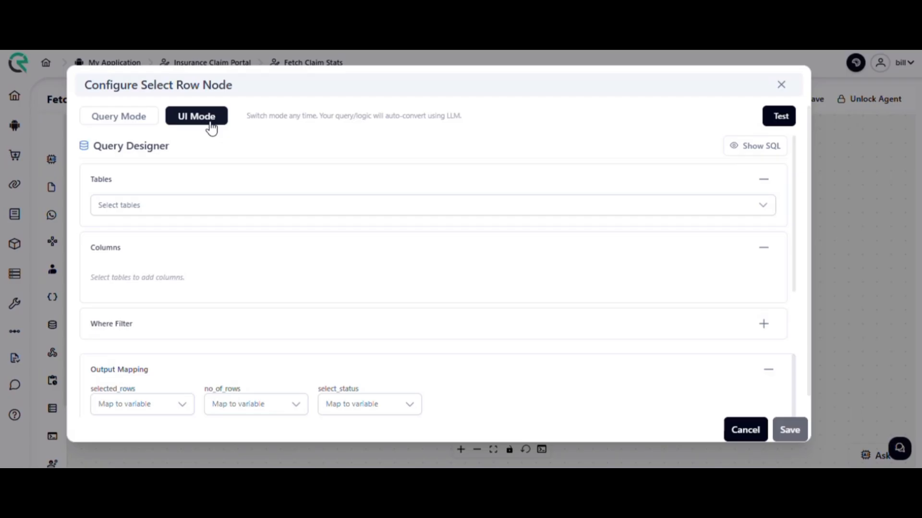
Search the tables for "cla" and select insurance_claims as the query's table.
{"action": "left_click", "coordinate": [335, 210]}
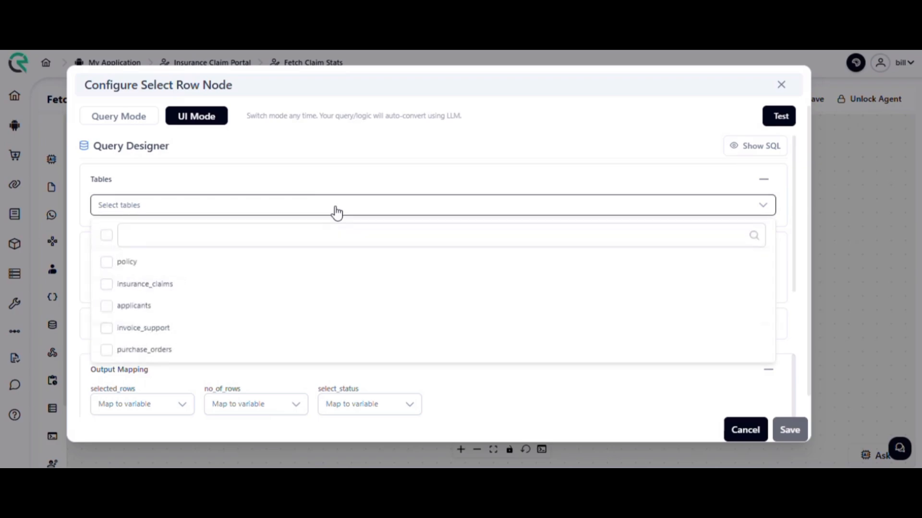
{"action": "left_click", "coordinate": [258, 234]}
{"action": "type", "text": "cla"}
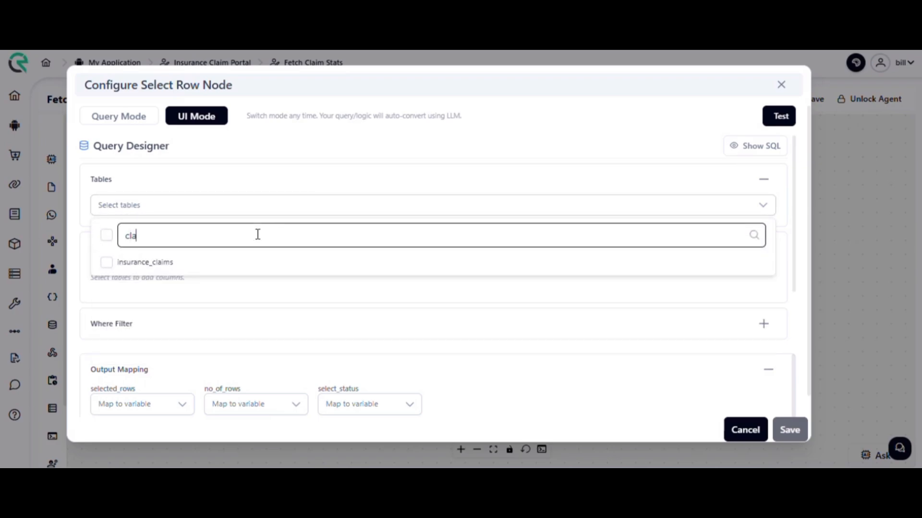
{"action": "left_click", "coordinate": [232, 263]}
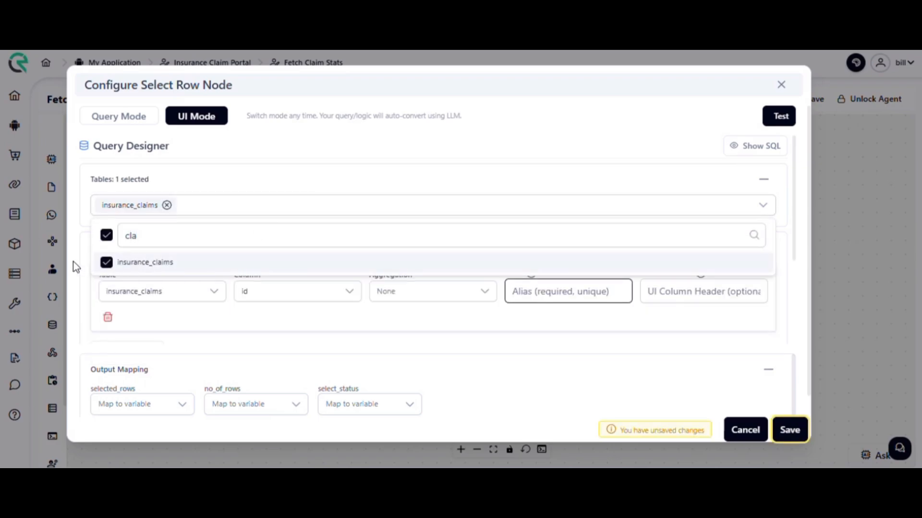
{"action": "left_click", "coordinate": [91, 283]}
Add a second query column, keeping id for the first and choosing claim_amount for the second.
{"action": "scroll", "coordinate": [140, 324], "scroll_direction": "down", "scroll_amount": 2}
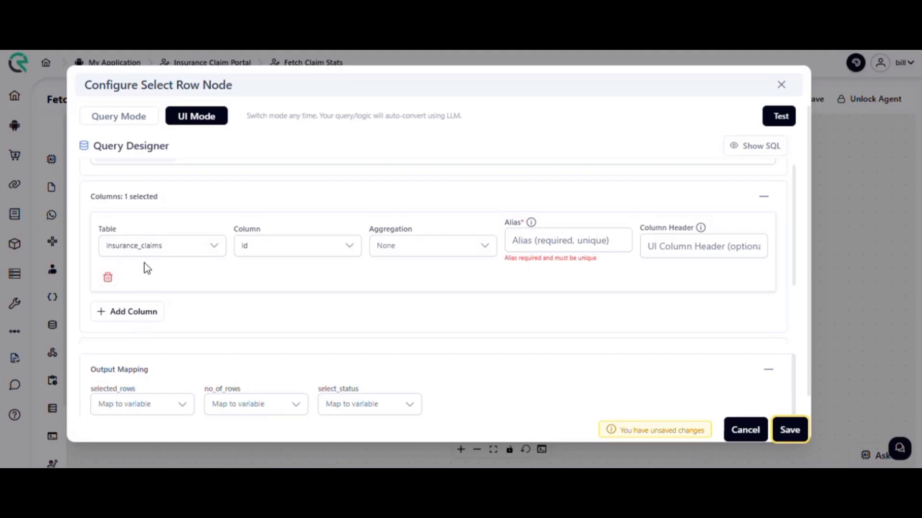
{"action": "left_click", "coordinate": [120, 313]}
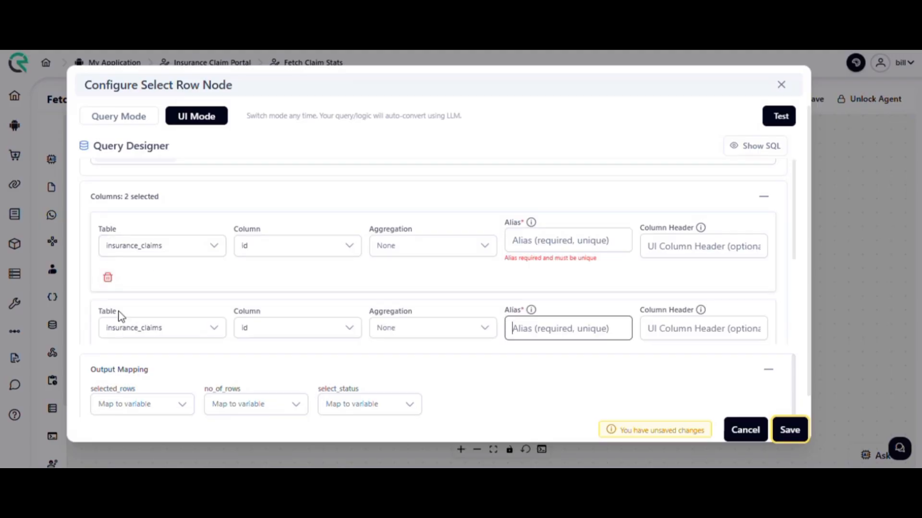
{"action": "left_click", "coordinate": [306, 244]}
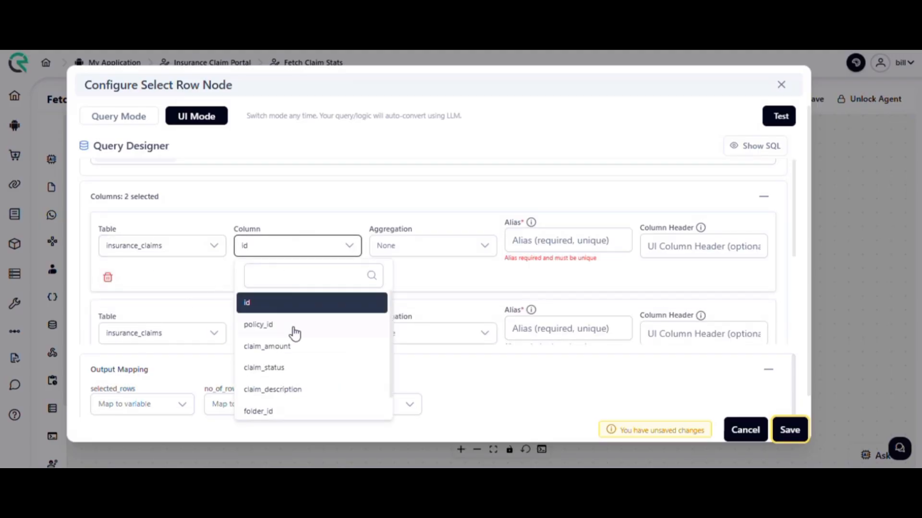
{"action": "left_click", "coordinate": [293, 304]}
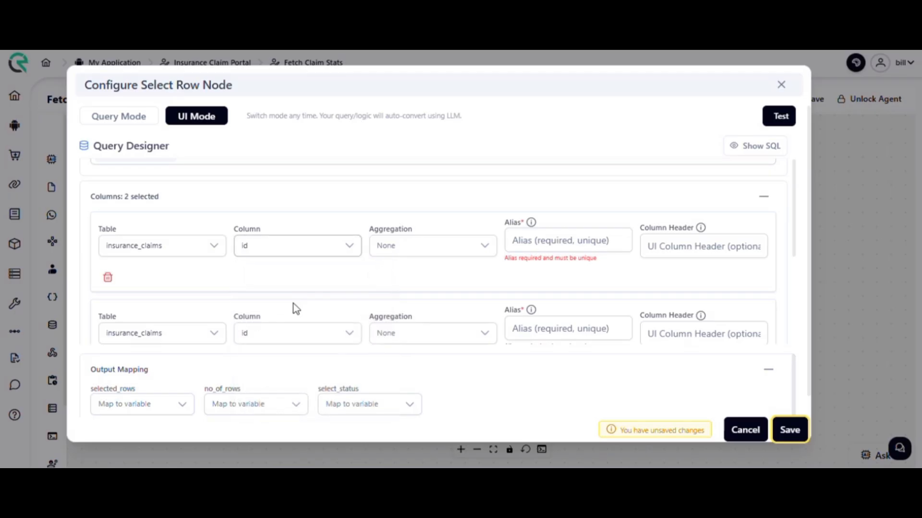
{"action": "left_click", "coordinate": [317, 343]}
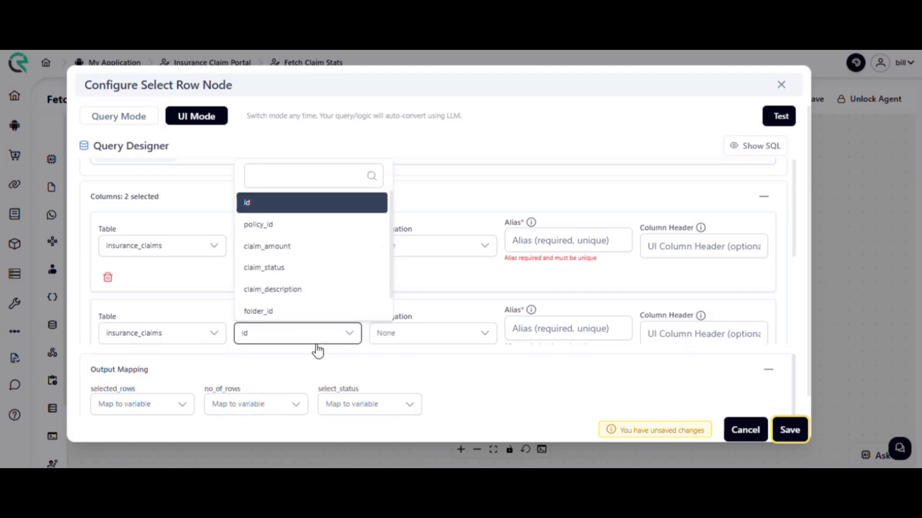
{"action": "left_click", "coordinate": [301, 253]}
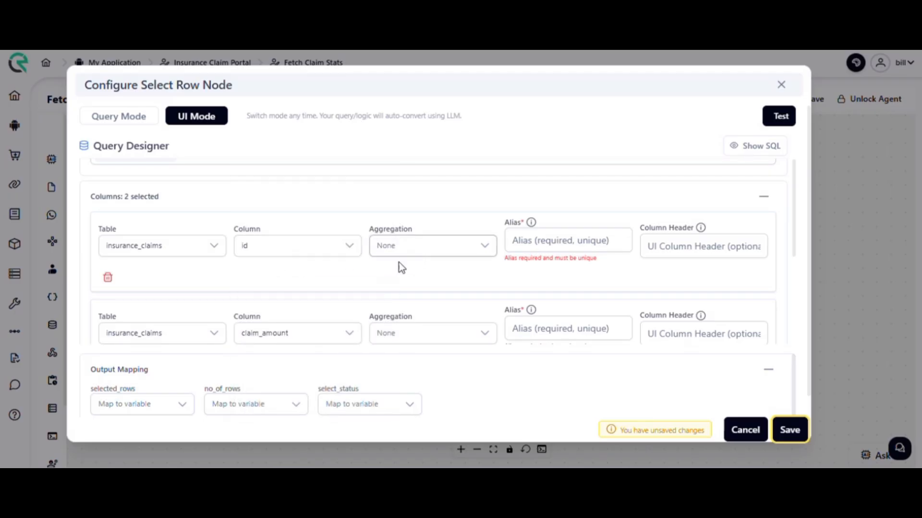
Set the aggregation to COUNT for the id column and SUM for the claim_amount column.
{"action": "left_click", "coordinate": [416, 248]}
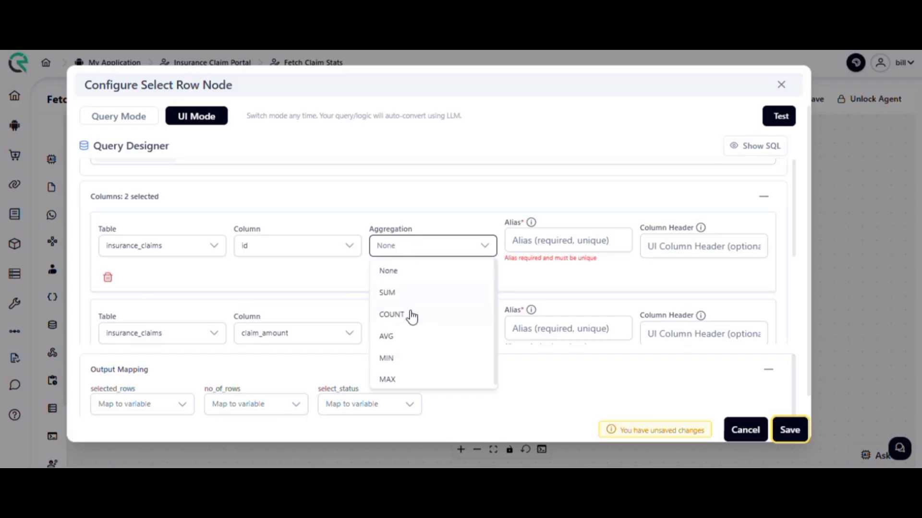
{"action": "left_click", "coordinate": [414, 315]}
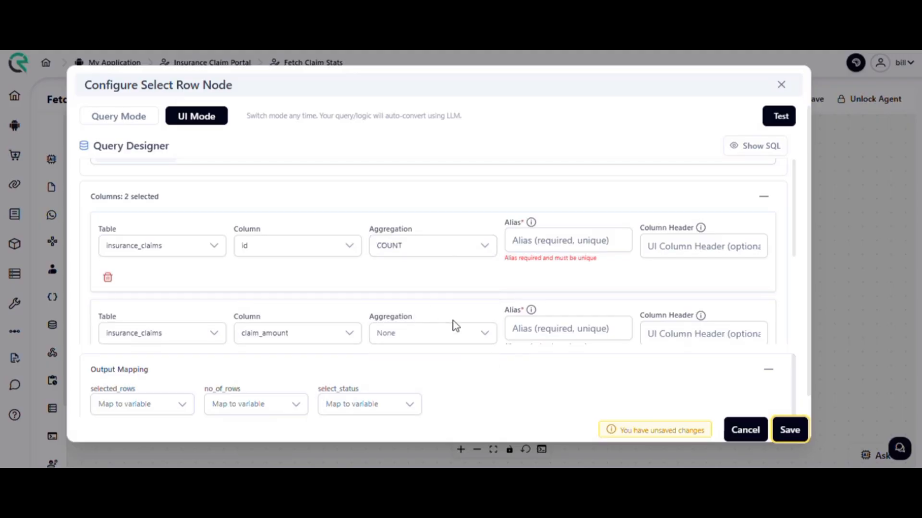
{"action": "left_click", "coordinate": [445, 344]}
{"action": "left_click", "coordinate": [406, 225]}
Set the id column's alias to claim_count and the claim_amount column's alias to claim_amount.
{"action": "left_click", "coordinate": [513, 239]}
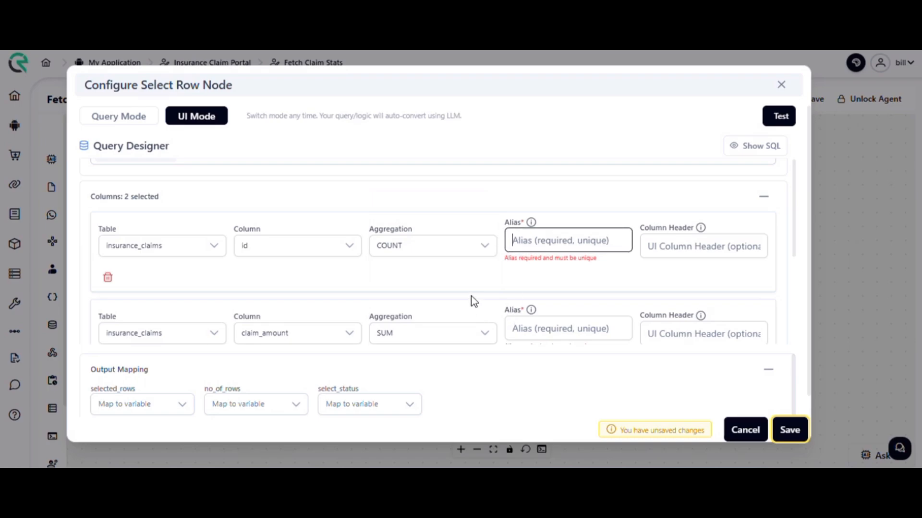
{"action": "type", "text": "cla"}
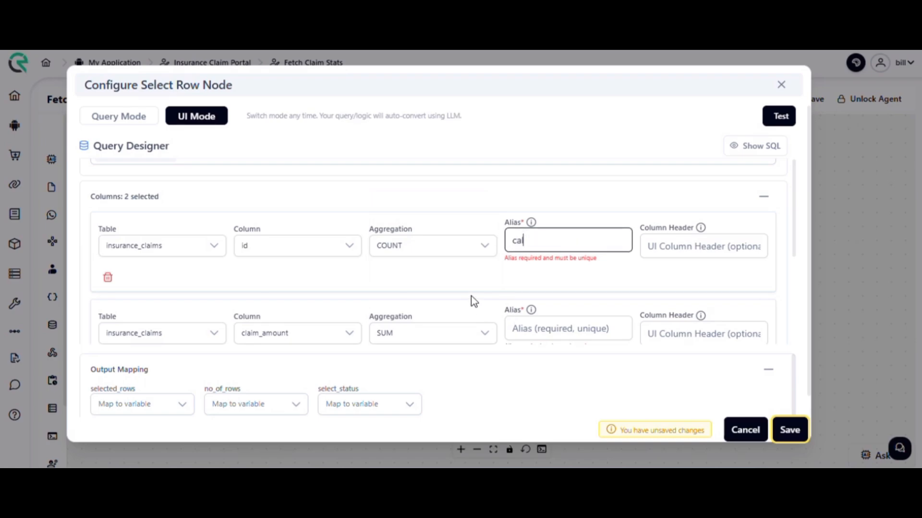
{"action": "key", "text": "BackSpace"}
{"action": "key", "text": "BackSpace"}
{"action": "type", "text": "laim_count"}
{"action": "left_click", "coordinate": [550, 335]}
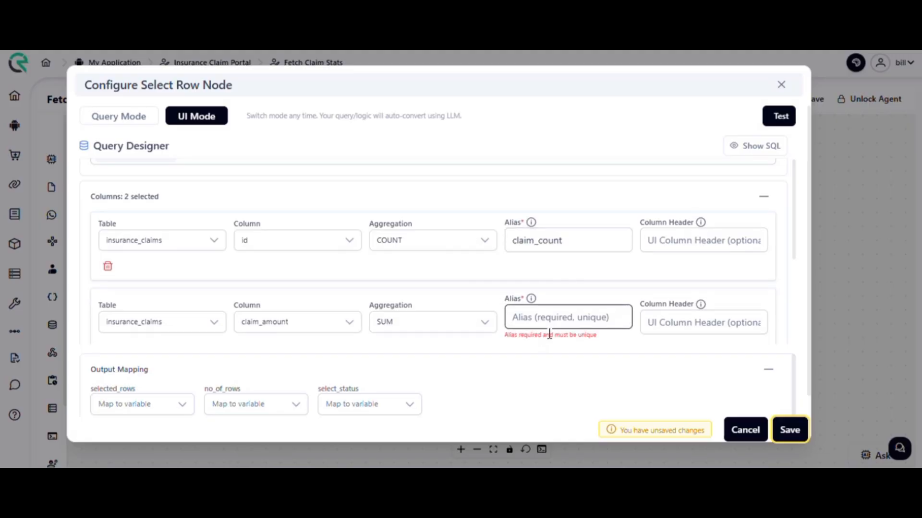
{"action": "type", "text": "claim_a"}
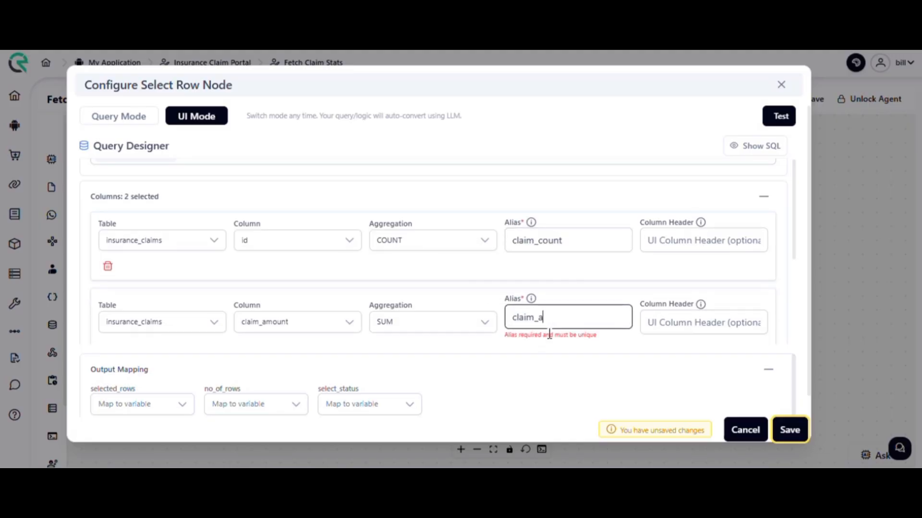
{"action": "type", "text": "mount"}
Examine the alias hint and the Where Filter and Group By options of the query designer.
{"action": "scroll", "coordinate": [597, 306], "scroll_direction": "down", "scroll_amount": 1}
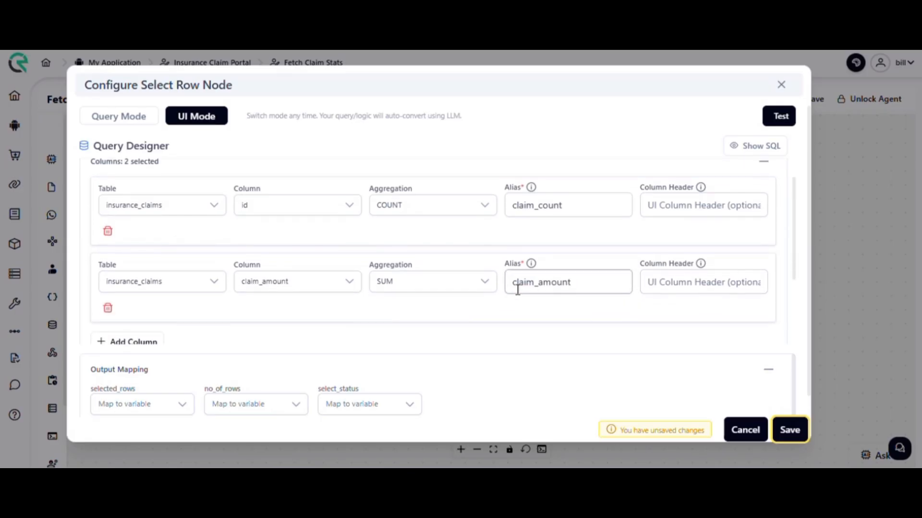
{"action": "mouse_move", "coordinate": [531, 268]}
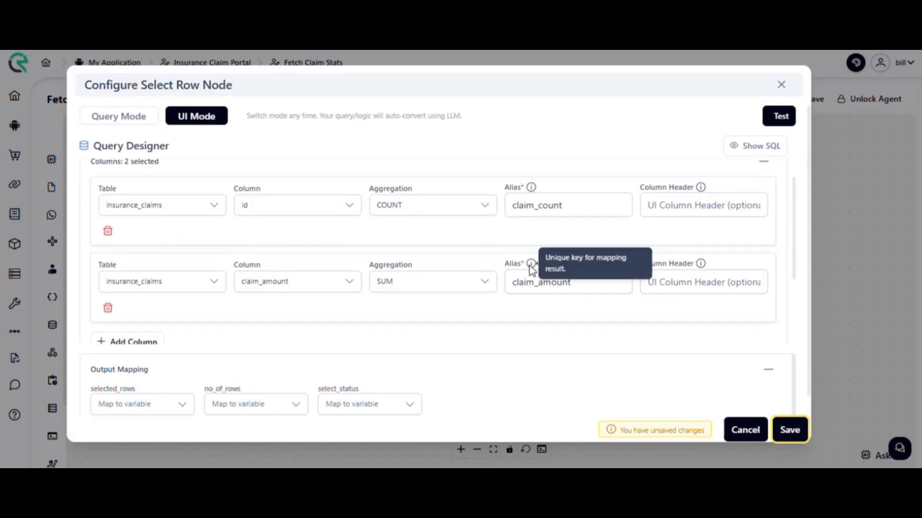
{"action": "scroll", "coordinate": [529, 267], "scroll_direction": "down", "scroll_amount": 3}
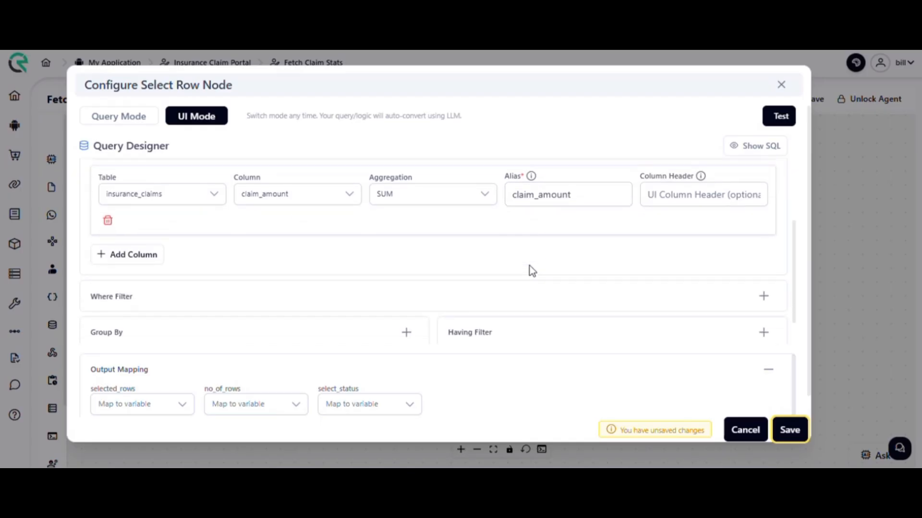
{"action": "scroll", "coordinate": [530, 267], "scroll_direction": "down", "scroll_amount": 2}
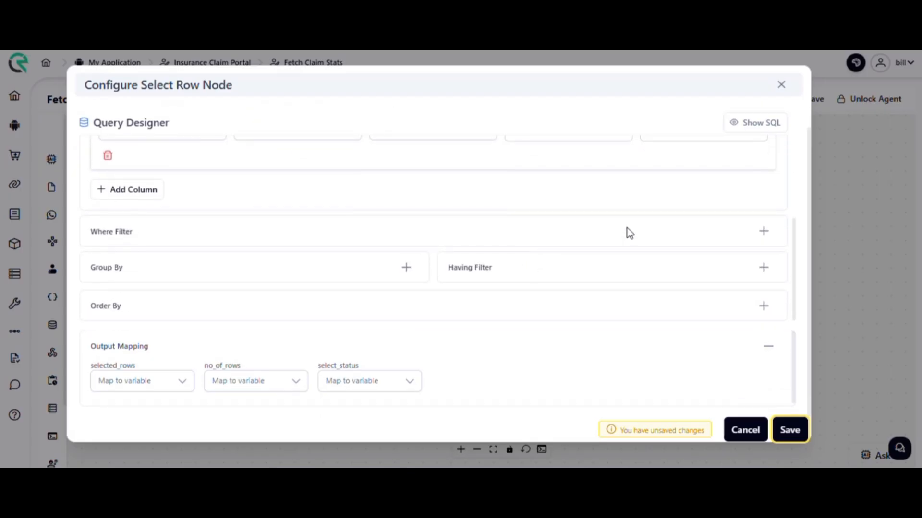
{"action": "left_click", "coordinate": [763, 231]}
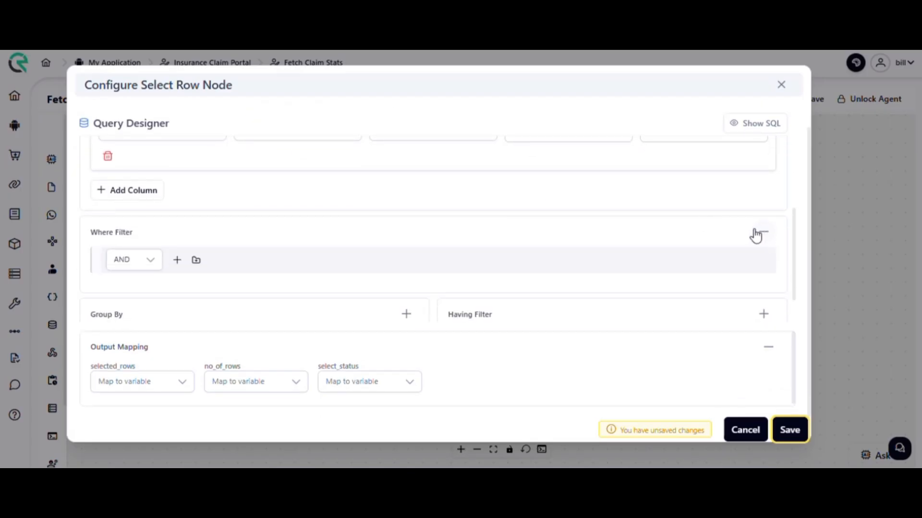
{"action": "left_click", "coordinate": [756, 232]}
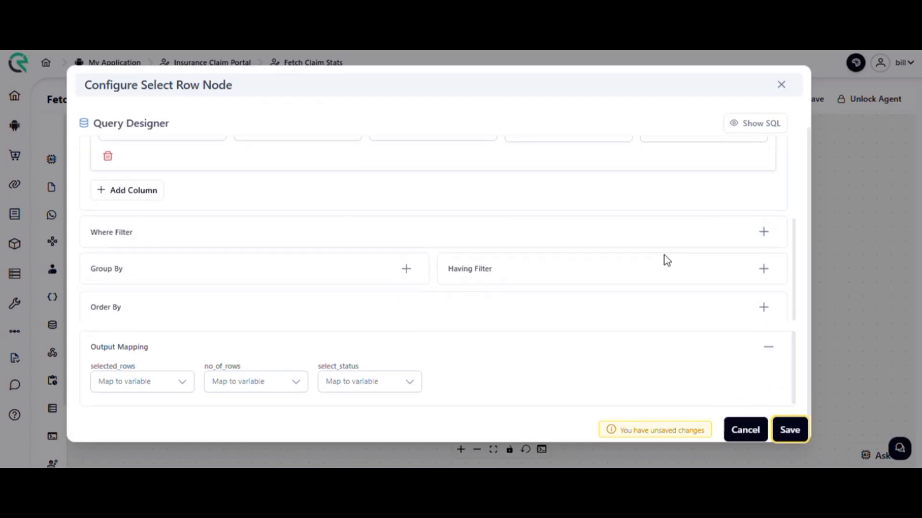
{"action": "left_click", "coordinate": [408, 267]}
{"action": "left_click", "coordinate": [408, 268]}
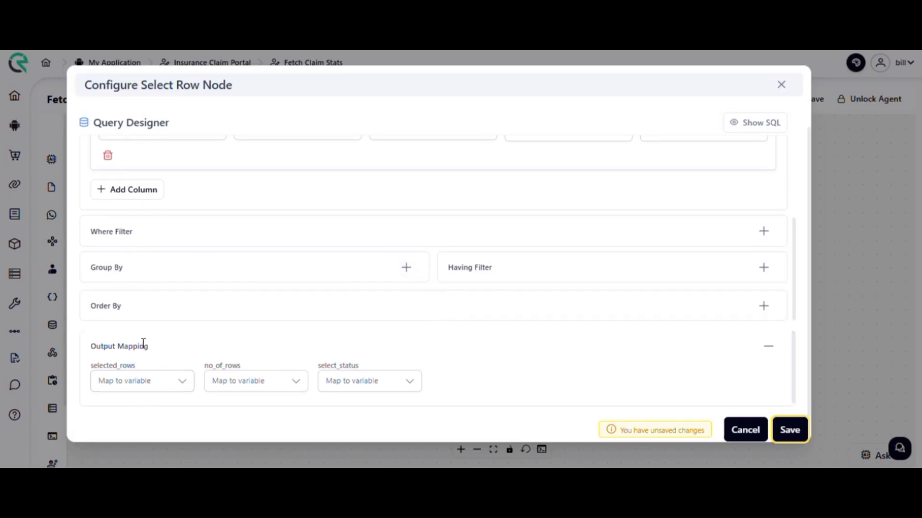
Save the configuration of the Select Row node with its two aggregated columns.
{"action": "scroll", "coordinate": [147, 344], "scroll_direction": "up", "scroll_amount": 1}
{"action": "scroll", "coordinate": [149, 347], "scroll_direction": "down", "scroll_amount": 1}
{"action": "left_click", "coordinate": [786, 433]}
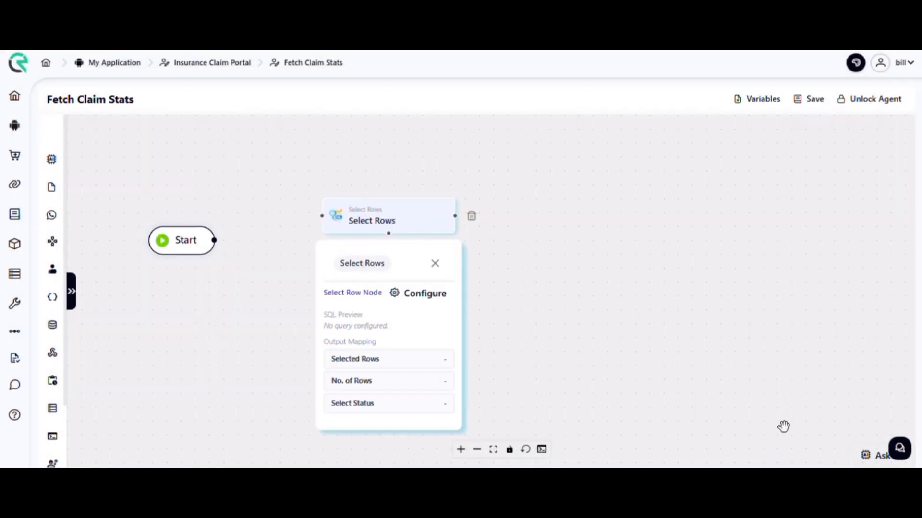
Open the agent's variables and review both pages of system variables, including sys_user_mobile_no.
{"action": "left_click", "coordinate": [761, 101]}
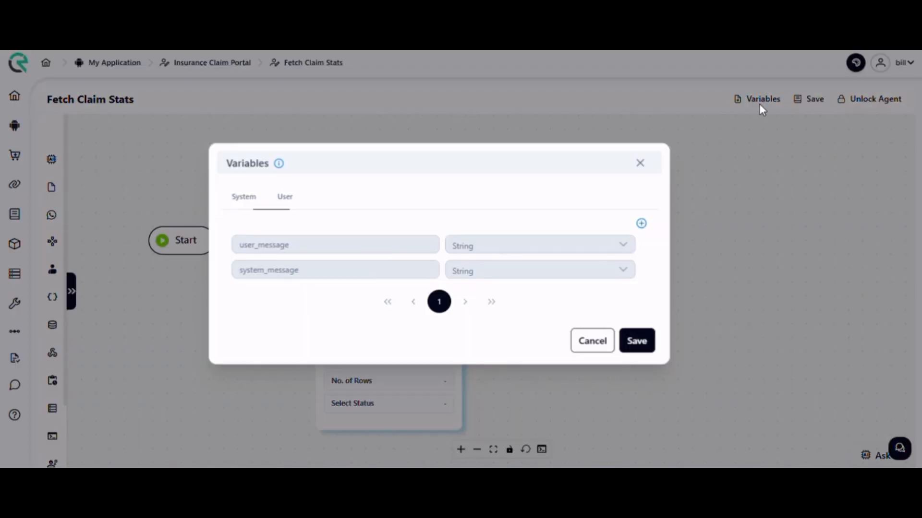
{"action": "left_click", "coordinate": [231, 206]}
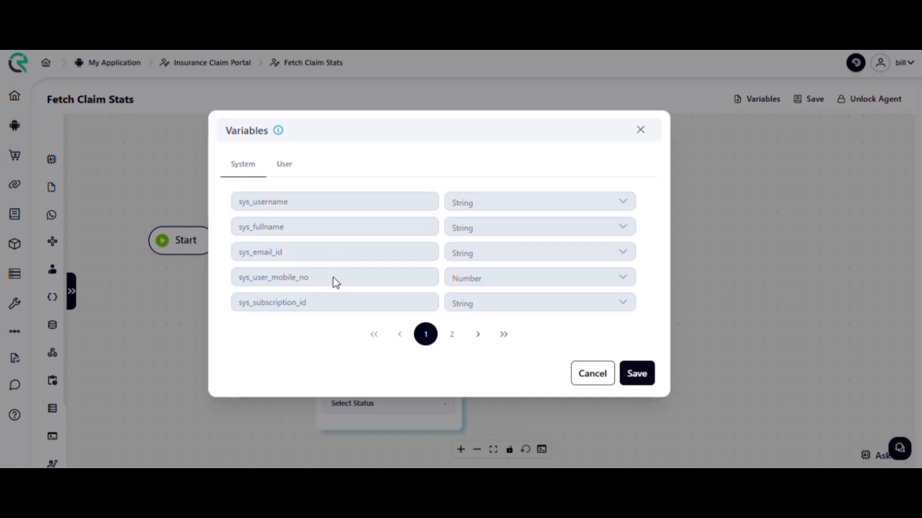
{"action": "left_click_drag", "start_coordinate": [333, 278], "coordinate": [241, 283]}
{"action": "left_click", "coordinate": [299, 294]}
{"action": "left_click", "coordinate": [505, 338]}
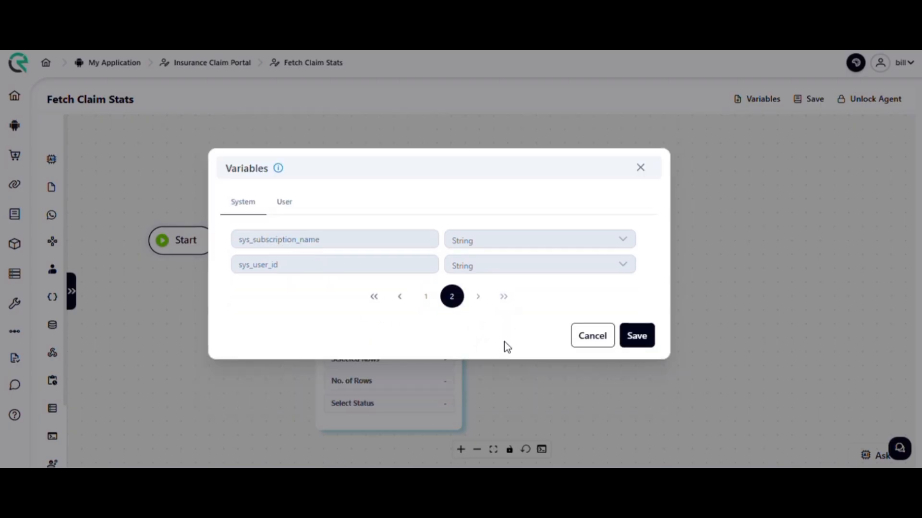
Add an empty row for a new variable to the agent's user variables.
{"action": "left_click", "coordinate": [273, 206]}
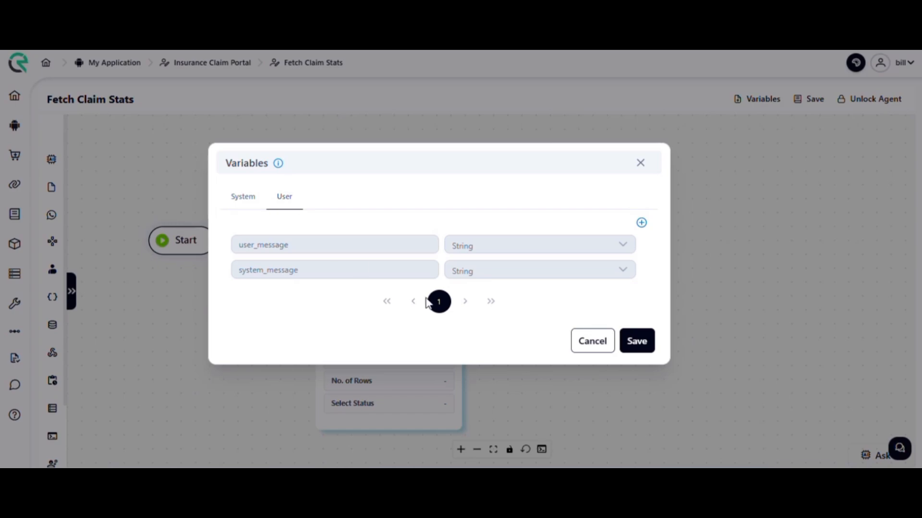
{"action": "left_click", "coordinate": [641, 224]}
{"action": "left_click", "coordinate": [362, 282]}
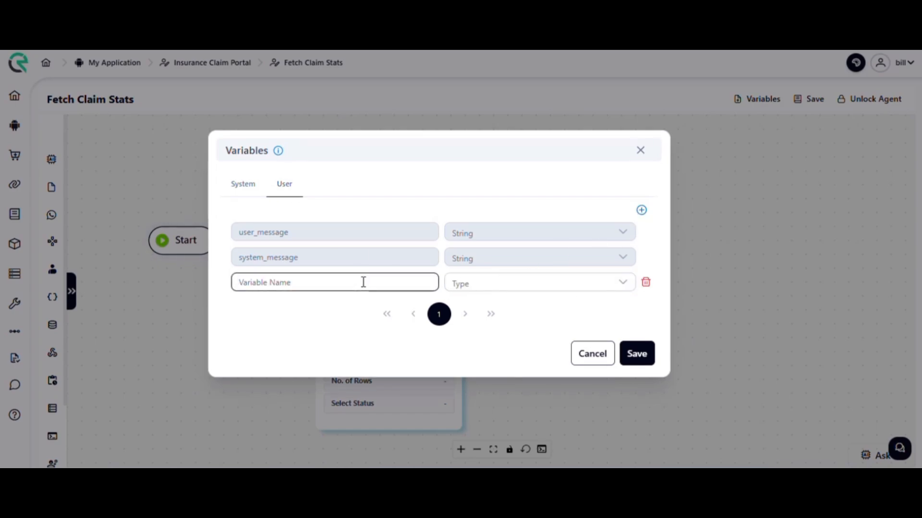
{"action": "type", "text": "amount_and_count"}
Name the new user variable amount_and_count, set its type to List and save the variables.
{"action": "left_click", "coordinate": [460, 287]}
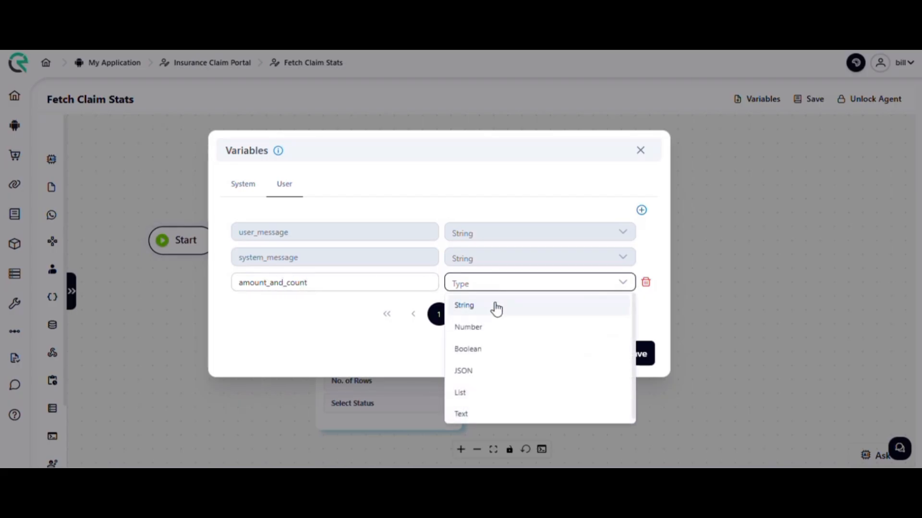
{"action": "left_click", "coordinate": [486, 397]}
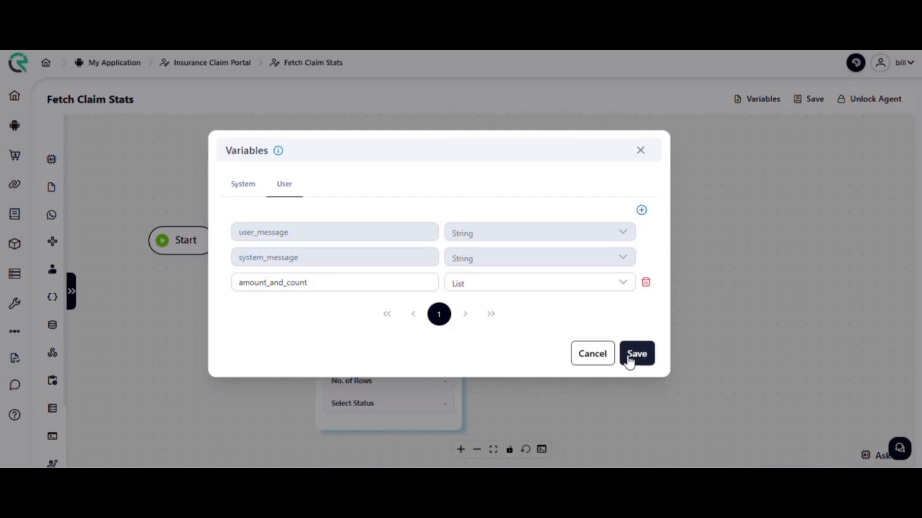
{"action": "left_click", "coordinate": [630, 357]}
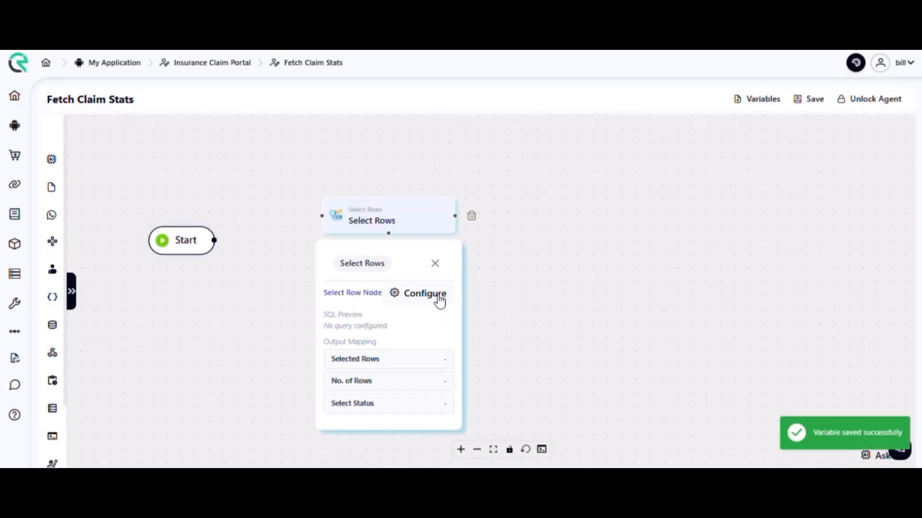
Reopen the Select Rows node's configuration and map its selected_rows output to the amount_and_count variable.
{"action": "left_click", "coordinate": [438, 295]}
{"action": "scroll", "coordinate": [548, 292], "scroll_direction": "down", "scroll_amount": 2}
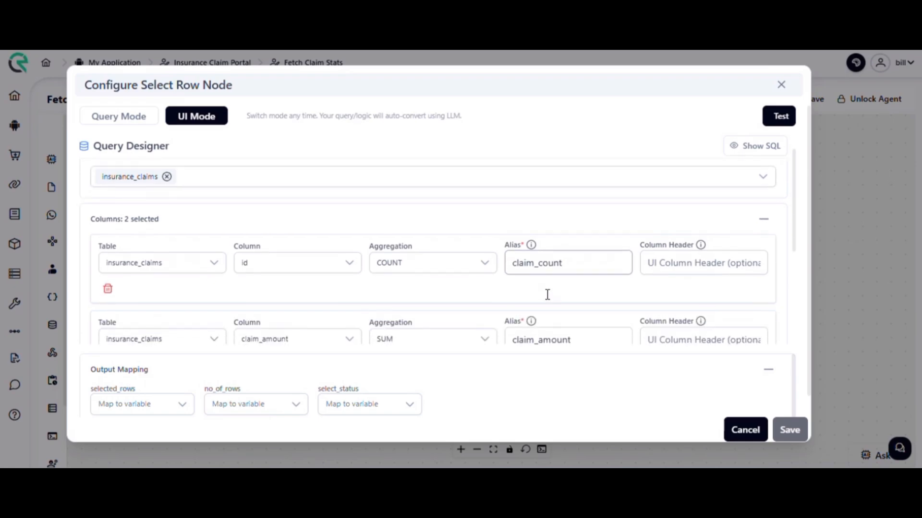
{"action": "scroll", "coordinate": [547, 294], "scroll_direction": "down", "scroll_amount": 3}
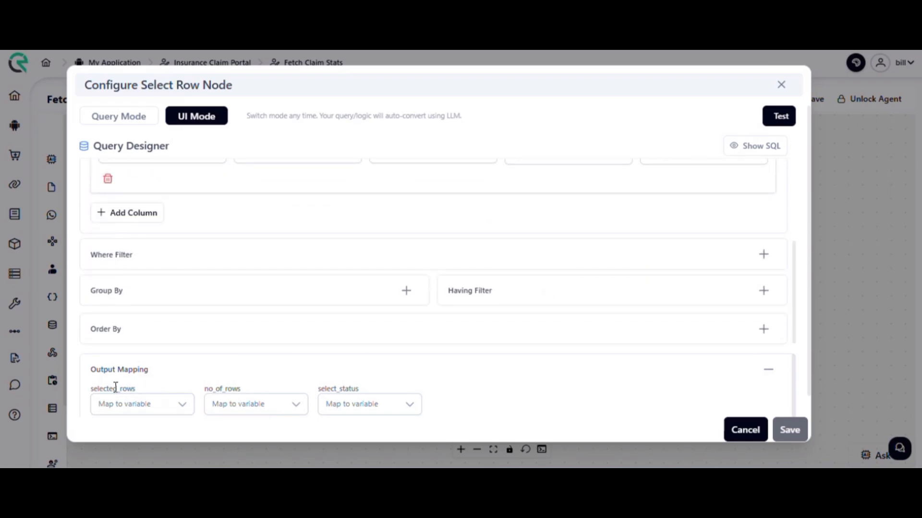
{"action": "left_click_drag", "start_coordinate": [87, 370], "coordinate": [393, 388]}
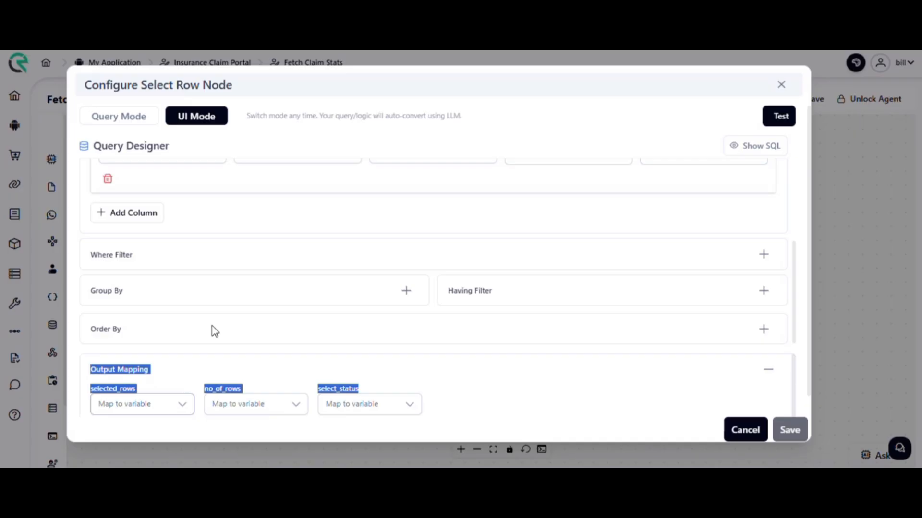
{"action": "scroll", "coordinate": [212, 325], "scroll_direction": "down", "scroll_amount": 1}
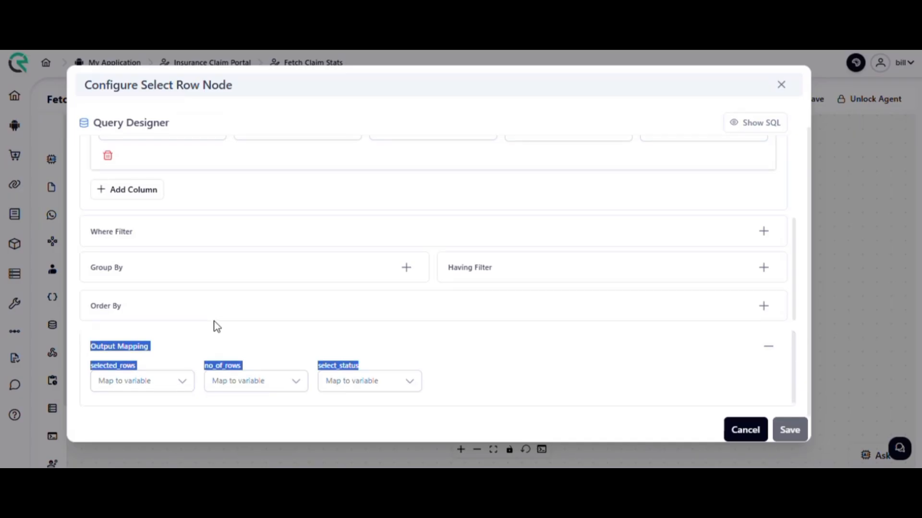
{"action": "left_click", "coordinate": [185, 381]}
{"action": "scroll", "coordinate": [177, 336], "scroll_direction": "down", "scroll_amount": 2}
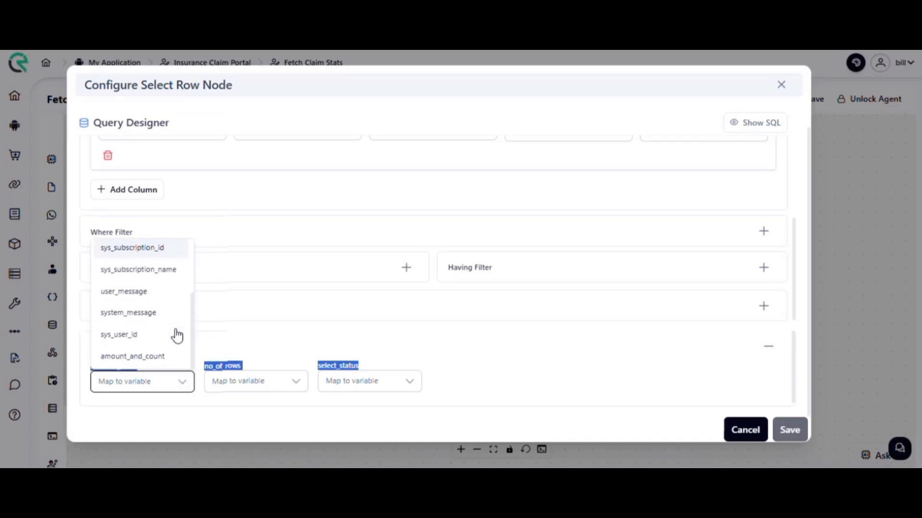
{"action": "left_click", "coordinate": [162, 357]}
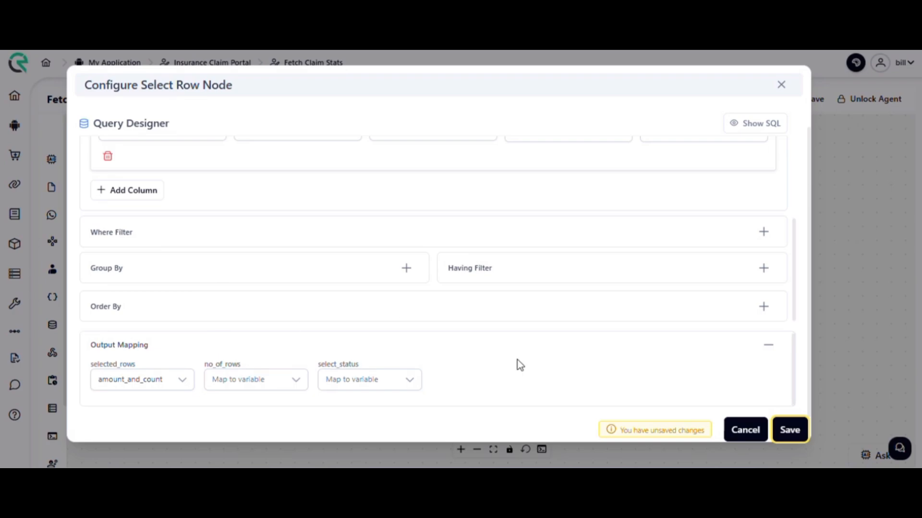
Display the SQL preview of the designed query, read through the statement and hide the preview again.
{"action": "scroll", "coordinate": [601, 358], "scroll_direction": "up", "scroll_amount": 1}
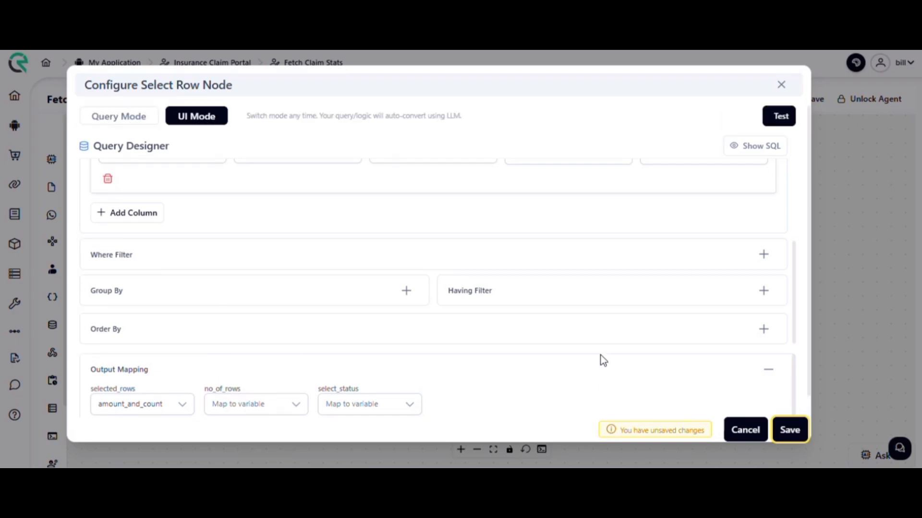
{"action": "scroll", "coordinate": [561, 240], "scroll_direction": "up", "scroll_amount": 3}
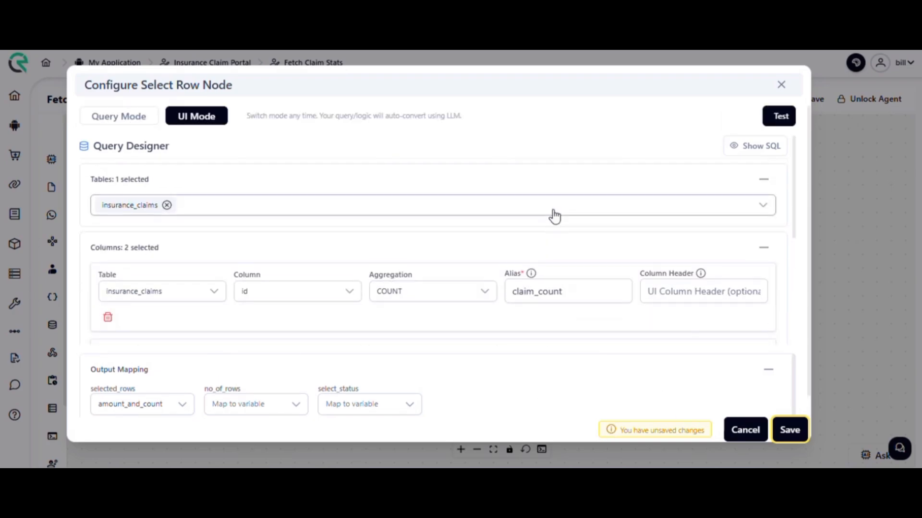
{"action": "left_click", "coordinate": [734, 149]}
{"action": "left_click_drag", "start_coordinate": [329, 220], "coordinate": [94, 212]}
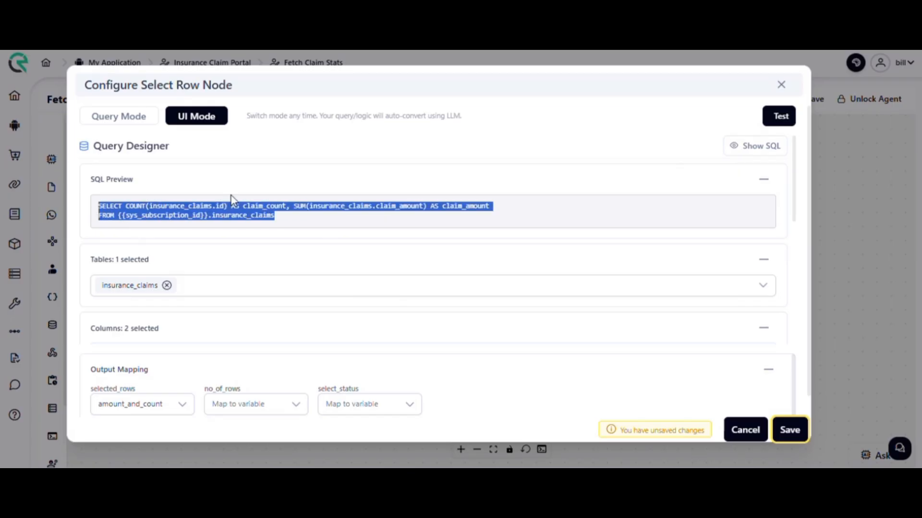
{"action": "left_click", "coordinate": [366, 226]}
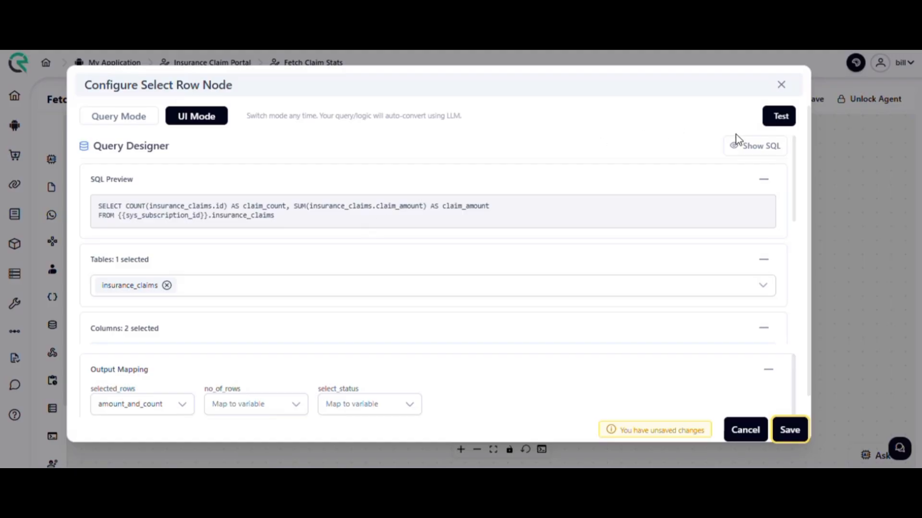
{"action": "left_click", "coordinate": [742, 149]}
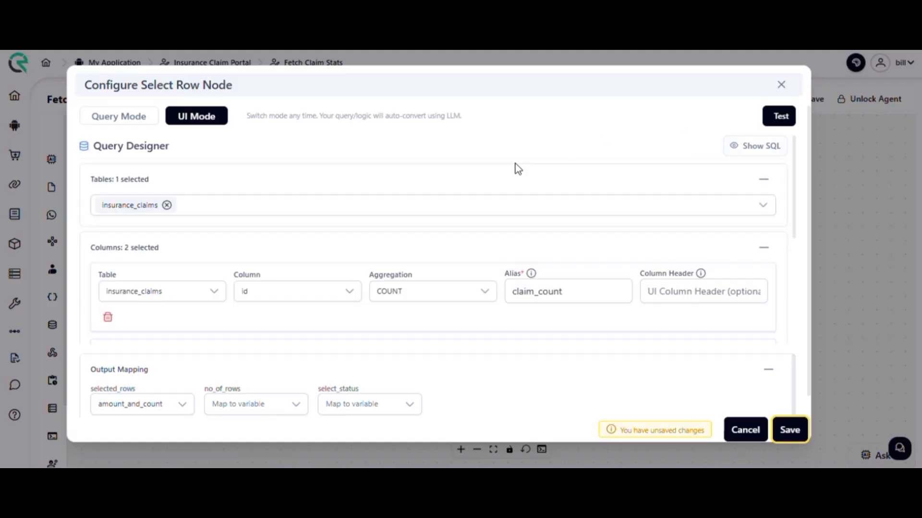
Convert the designed query to Query Mode and inspect the SQL statement in the editor.
{"action": "left_click", "coordinate": [146, 123]}
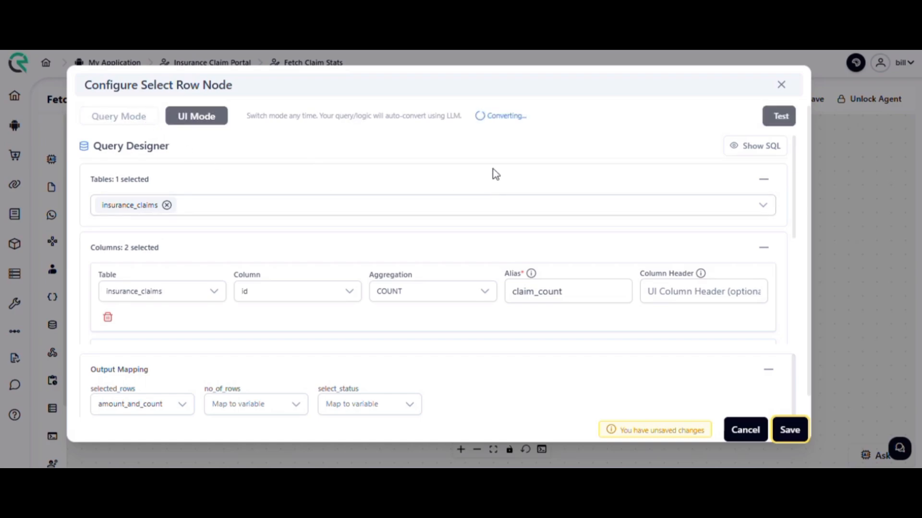
{"action": "left_click_drag", "start_coordinate": [588, 218], "coordinate": [279, 185]}
{"action": "left_click", "coordinate": [475, 242]}
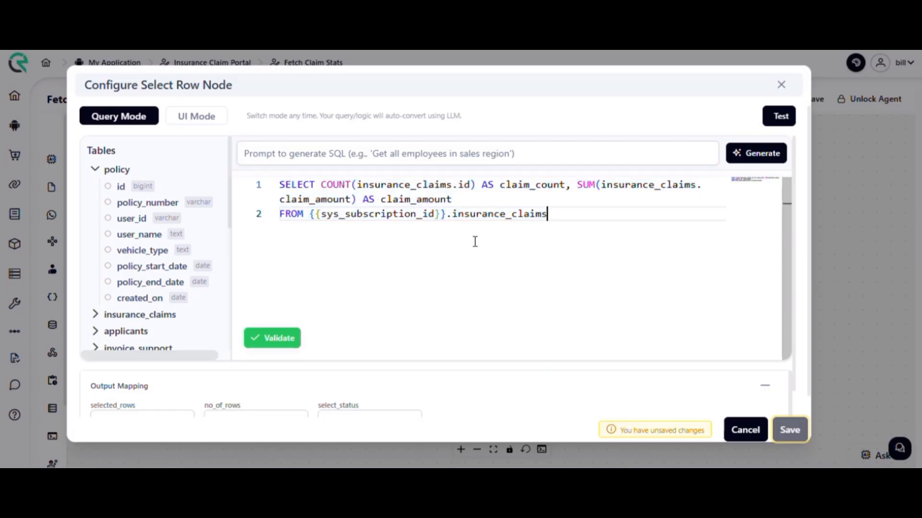
Run a test of the query with the result limit set to 10.
{"action": "left_click", "coordinate": [775, 118]}
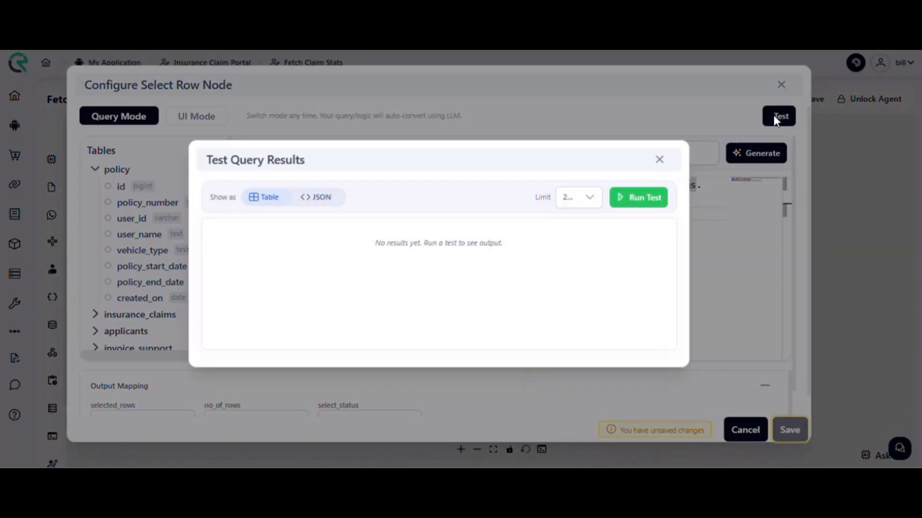
{"action": "left_click", "coordinate": [590, 198]}
{"action": "left_click", "coordinate": [582, 265]}
{"action": "left_click", "coordinate": [577, 199]}
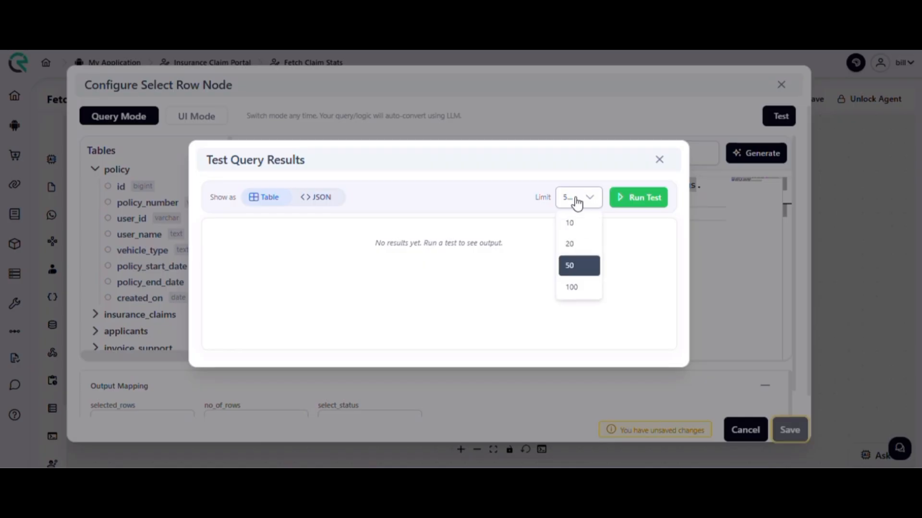
{"action": "left_click", "coordinate": [578, 224]}
{"action": "left_click", "coordinate": [625, 204]}
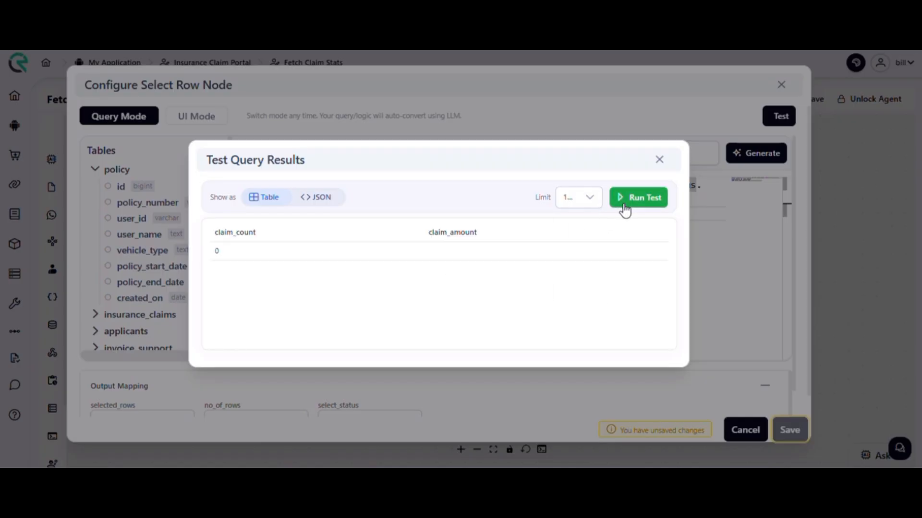
Show the test result as JSON, copy it and close the test results.
{"action": "left_click", "coordinate": [321, 199]}
{"action": "left_click", "coordinate": [271, 192]}
{"action": "left_click", "coordinate": [317, 197]}
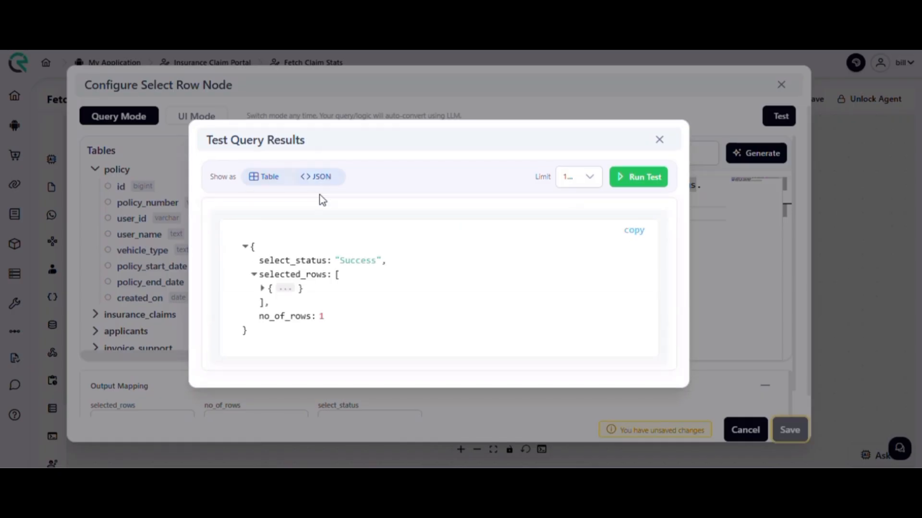
{"action": "left_click", "coordinate": [633, 237]}
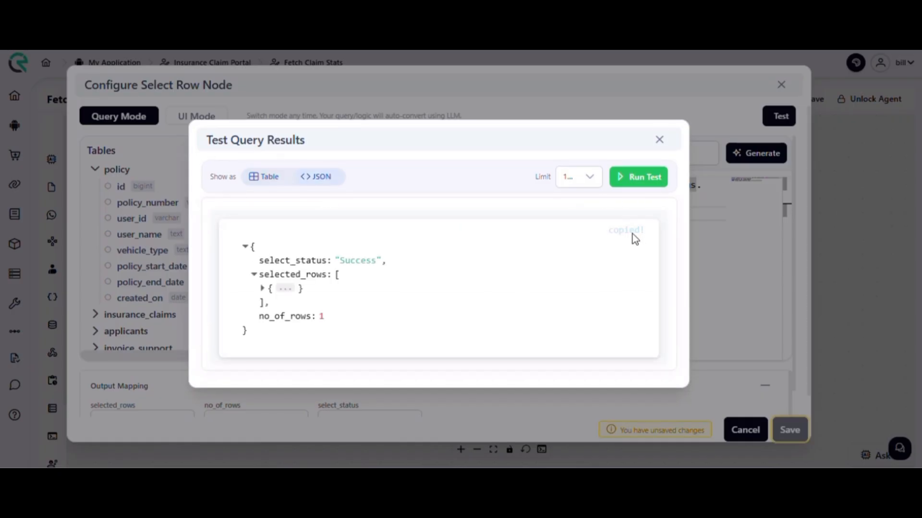
{"action": "left_click", "coordinate": [659, 141]}
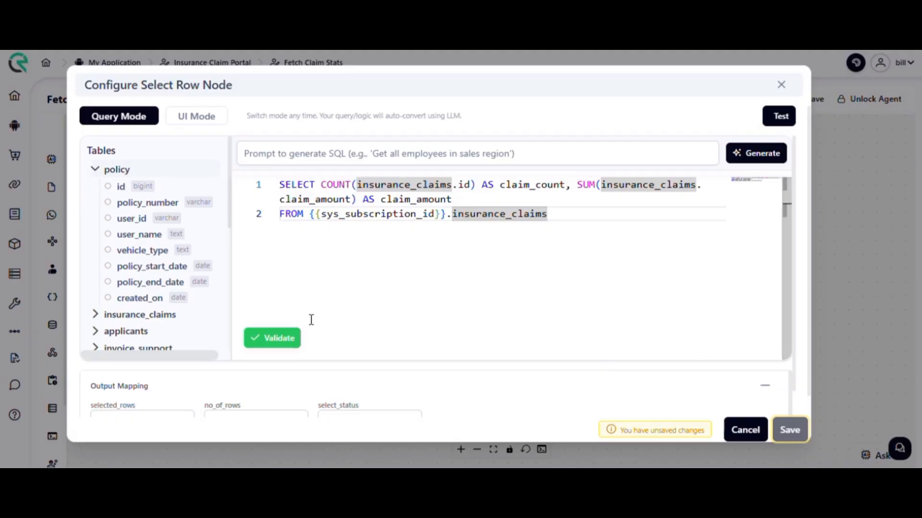
{"action": "scroll", "coordinate": [436, 304], "scroll_direction": "down", "scroll_amount": 2}
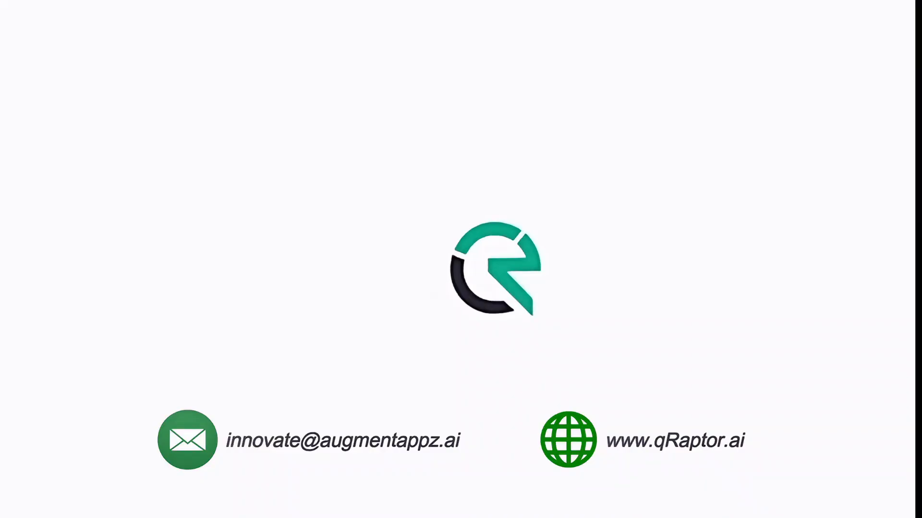